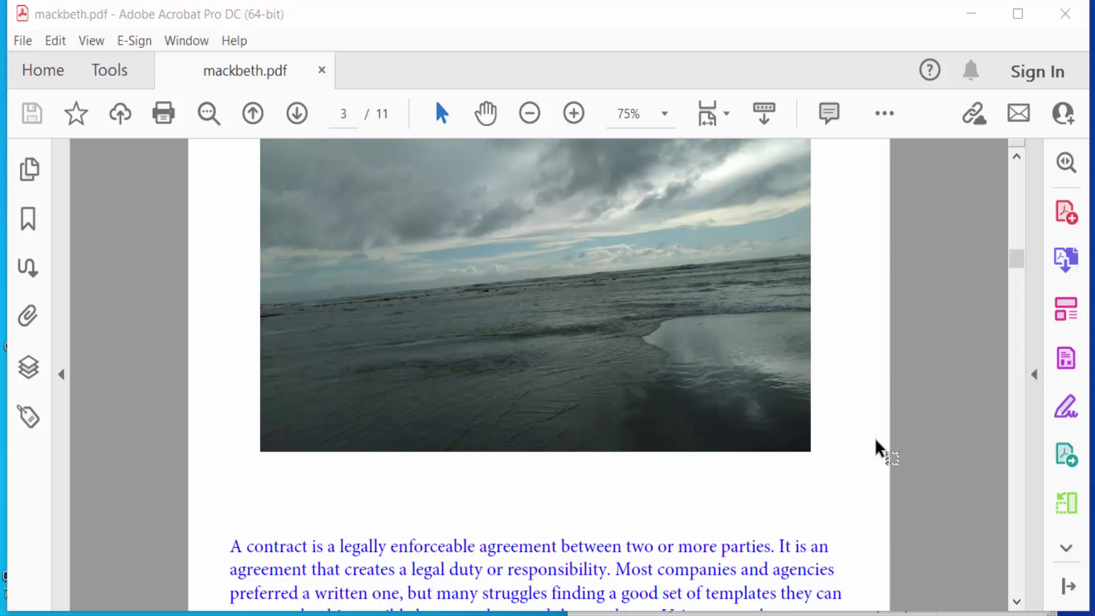
scroll(783, 481, "up", 3)
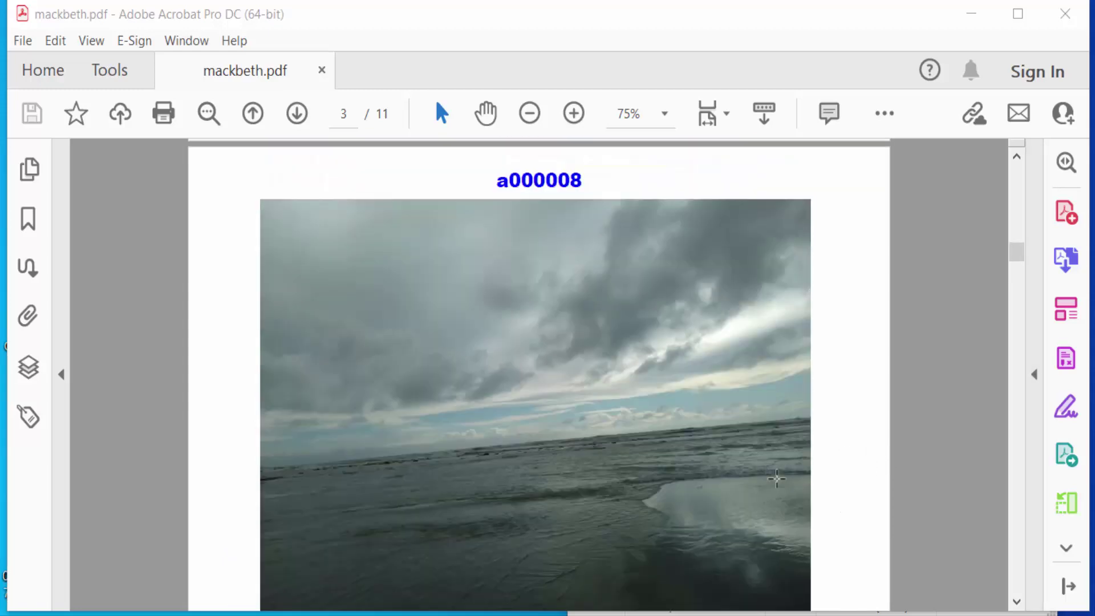
scroll(777, 478, "down", 6)
scroll(774, 481, "down", 2)
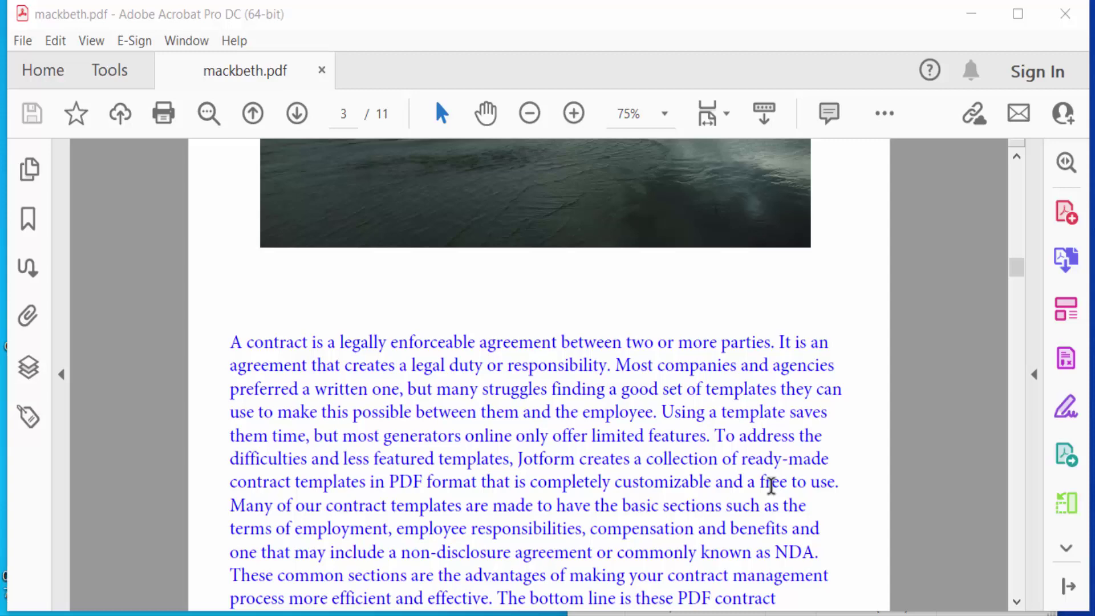
scroll(771, 486, "down", 1)
scroll(771, 486, "down", 1)
scroll(769, 487, "down", 1)
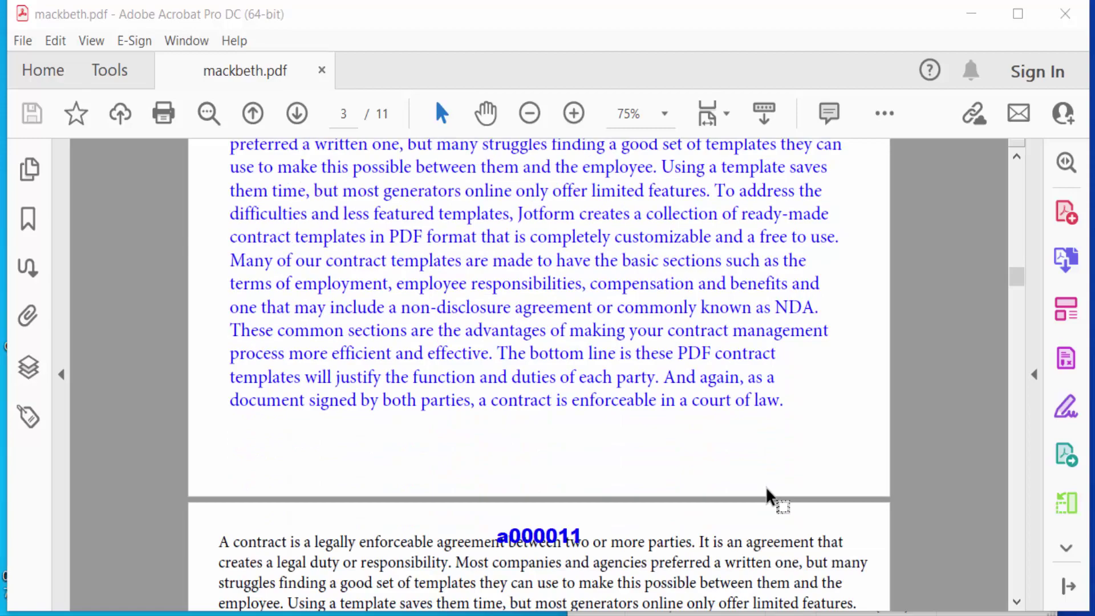
scroll(767, 490, "down", 3)
scroll(762, 493, "up", 5)
scroll(752, 496, "up", 5)
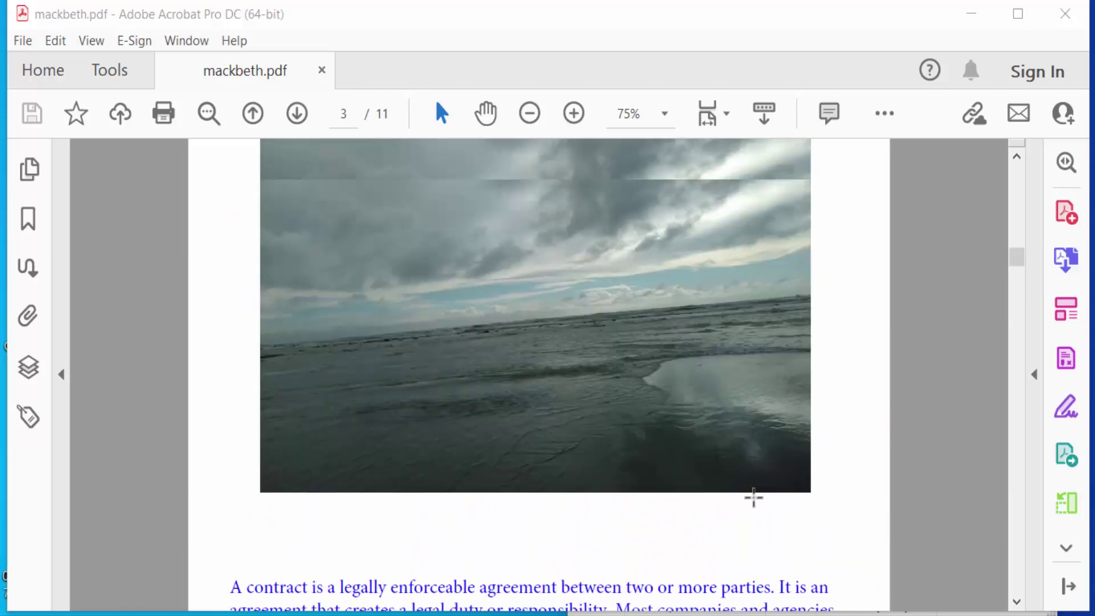
scroll(748, 499, "up", 5)
scroll(748, 499, "up", 5)
scroll(745, 499, "up", 5)
scroll(744, 499, "up", 2)
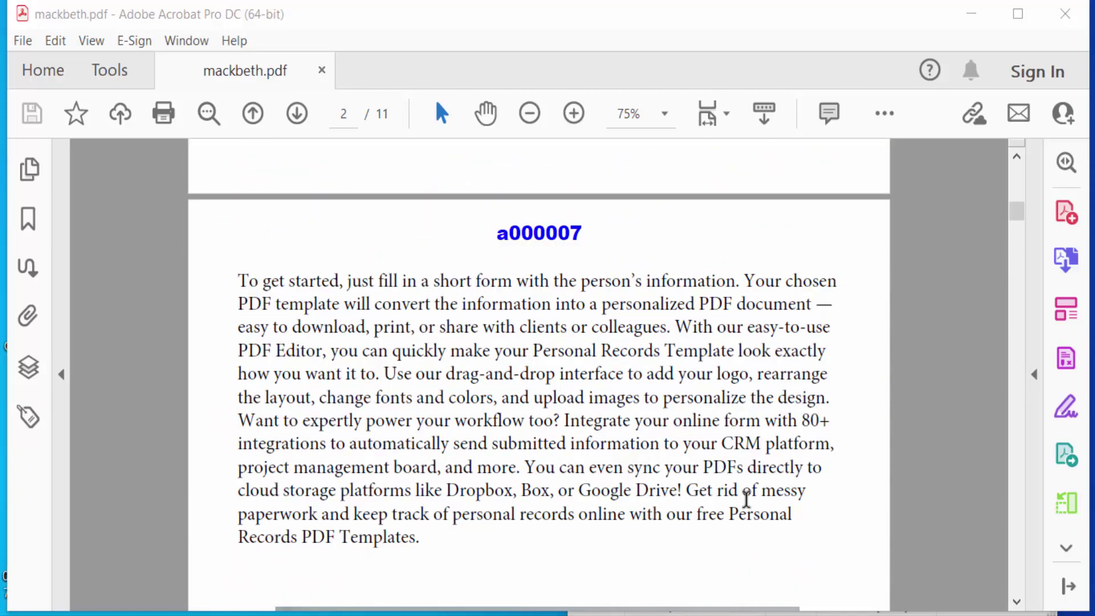
scroll(744, 504, "down", 2)
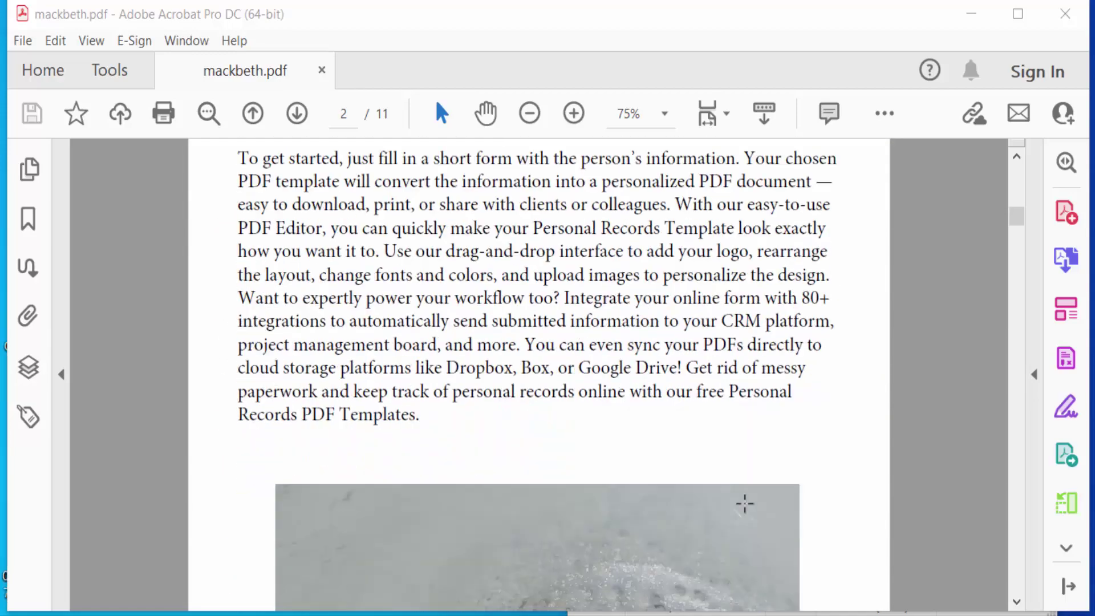
Change the Author in mackbeth.pdf's document properties from 'juthi' to 'rehana' and confirm
left_click(21, 41)
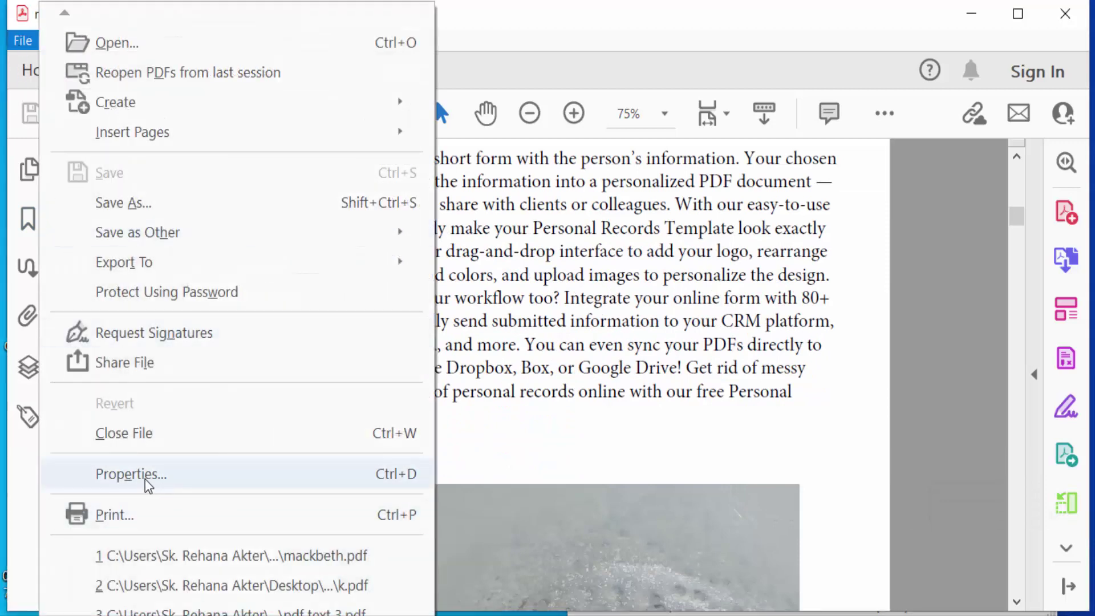
left_click(244, 482)
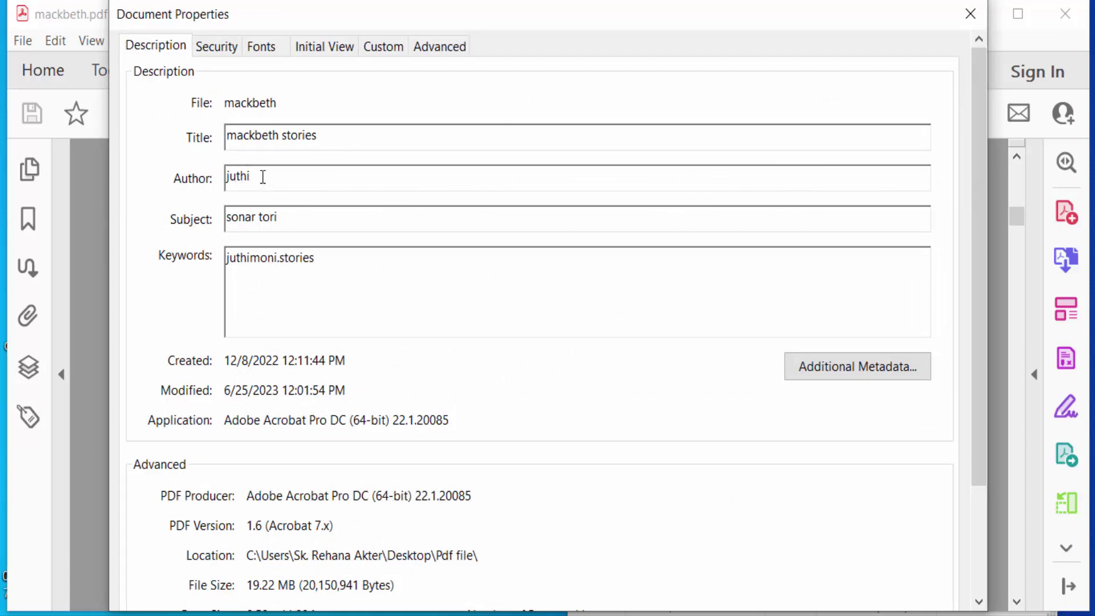
left_click_drag(262, 177, 221, 176)
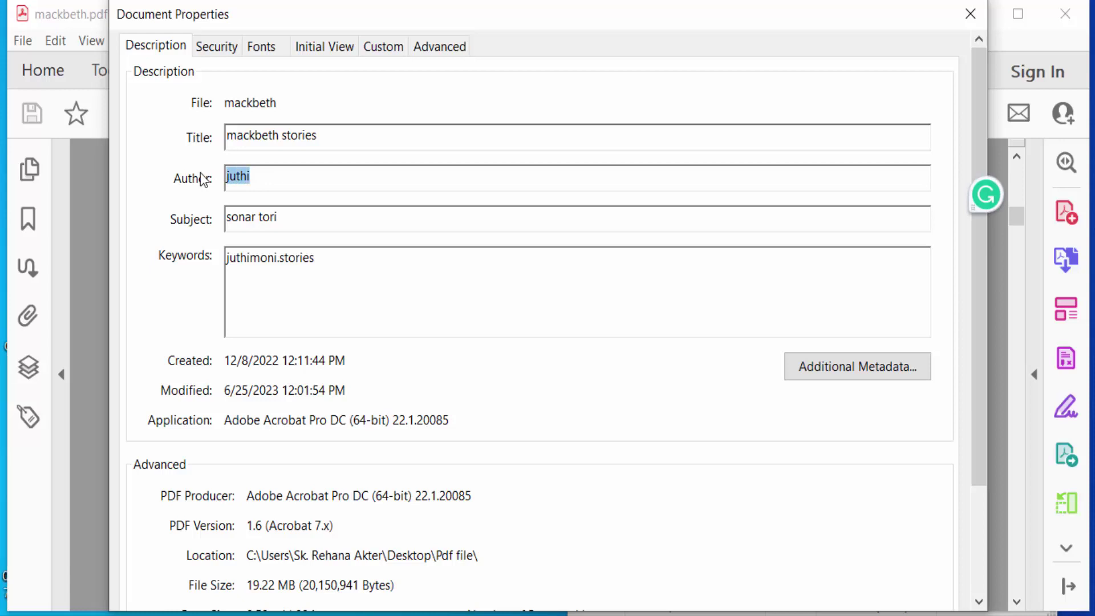
key("BackSpace")
type("re")
type("hana")
left_click(978, 516)
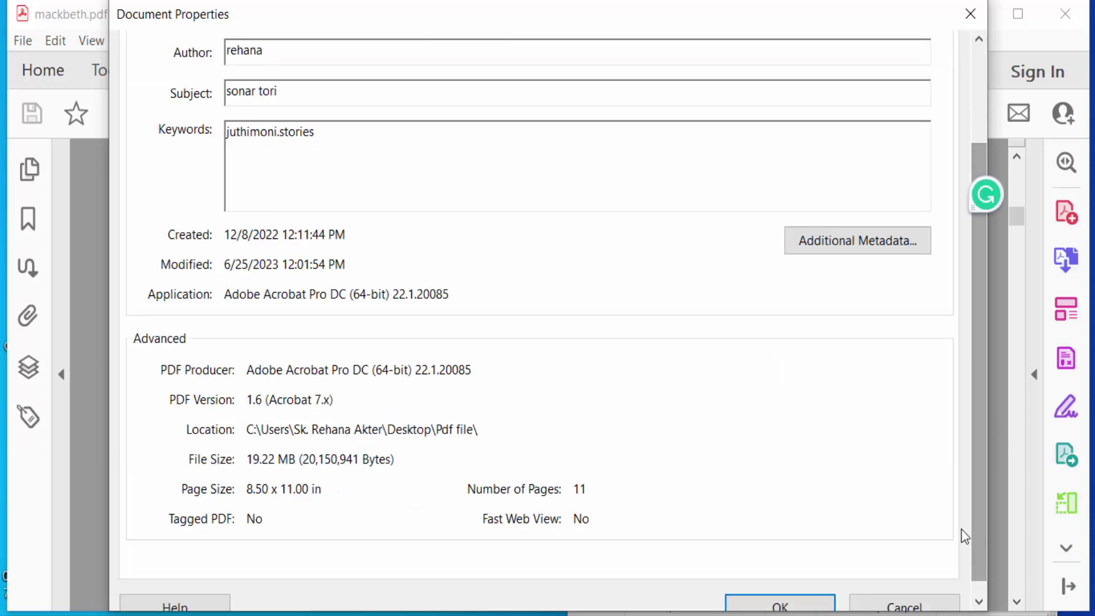
left_click_drag(979, 494, 961, 543)
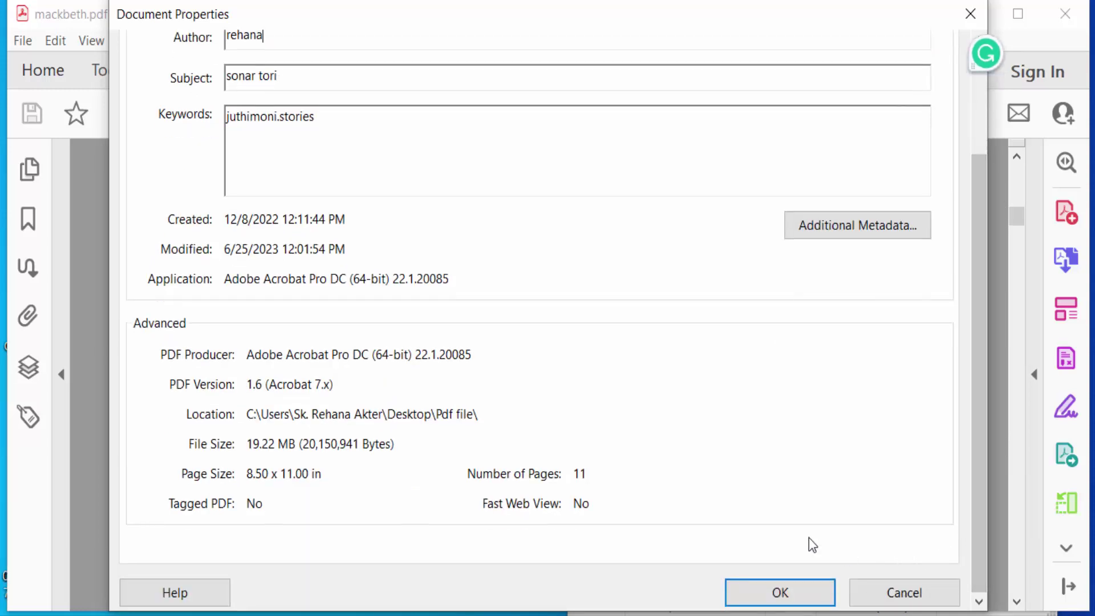
left_click(774, 595)
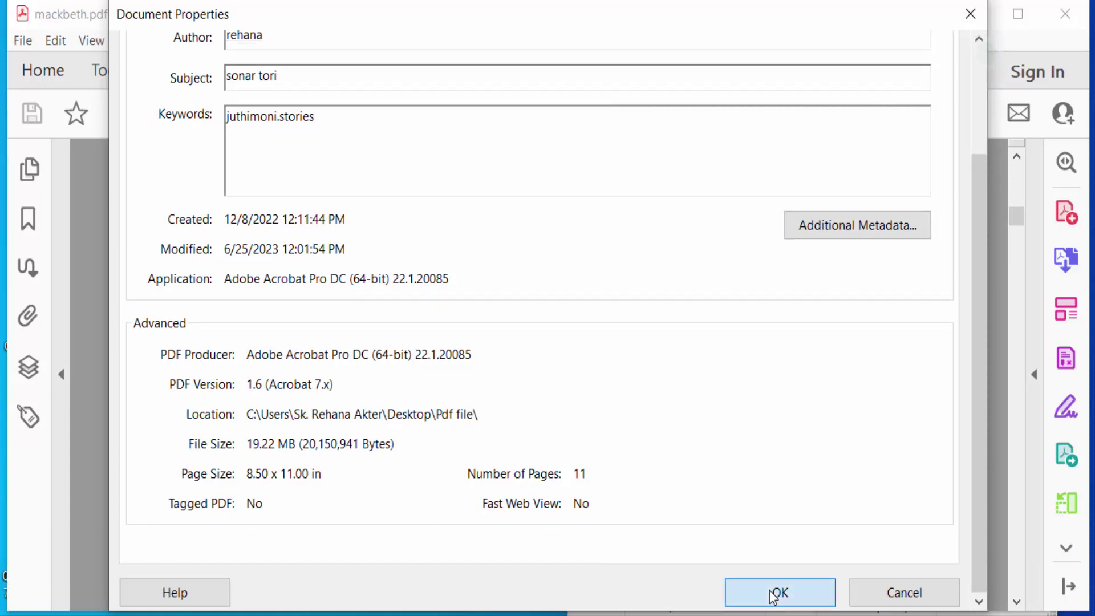
Save mackbeth.pdf with the updated author 'rehana' from the File menu
left_click(22, 40)
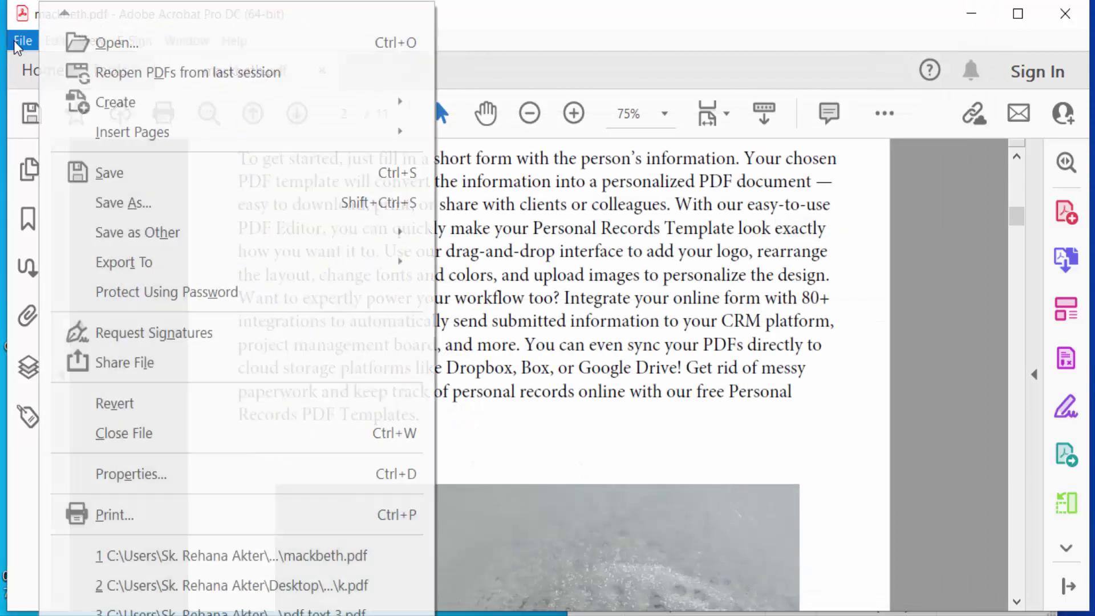
left_click(107, 176)
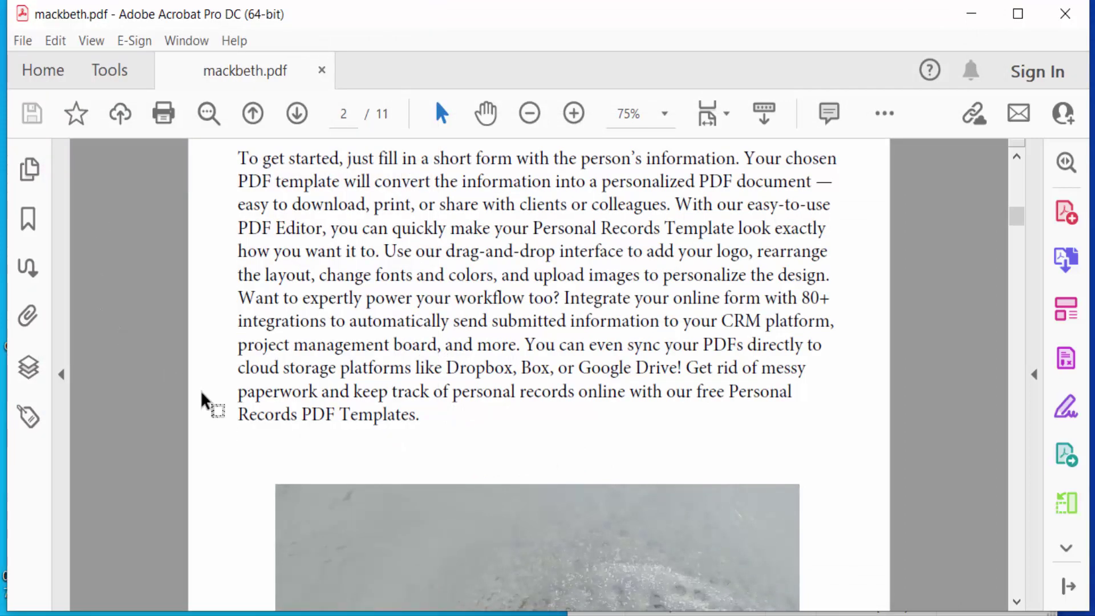
Reopen mackbeth.pdf's document properties and check that the Author field reads 'rehana'
left_click(32, 43)
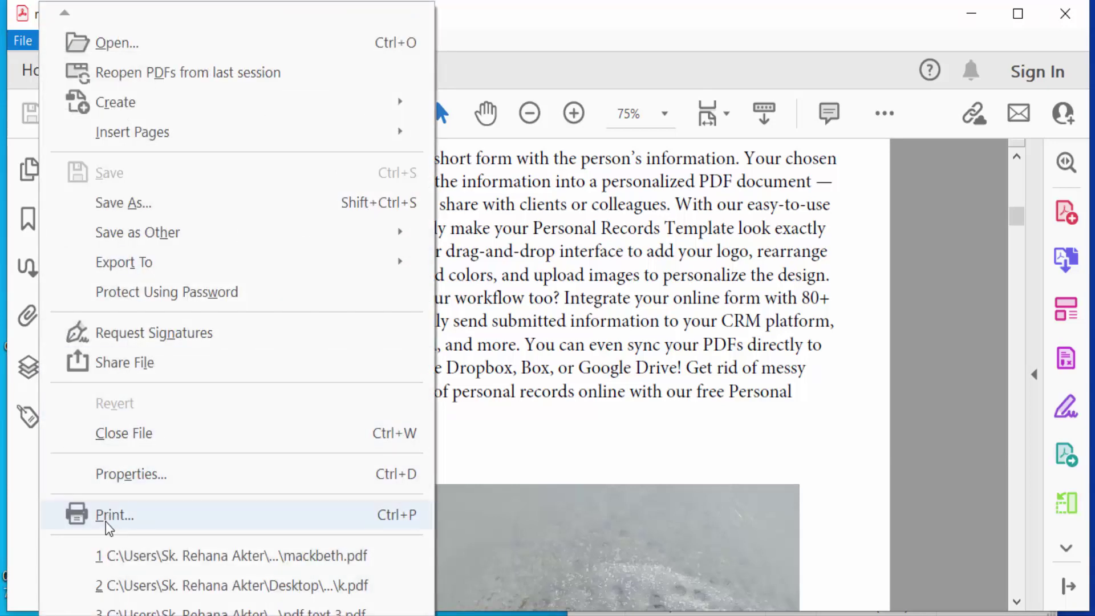
left_click(128, 474)
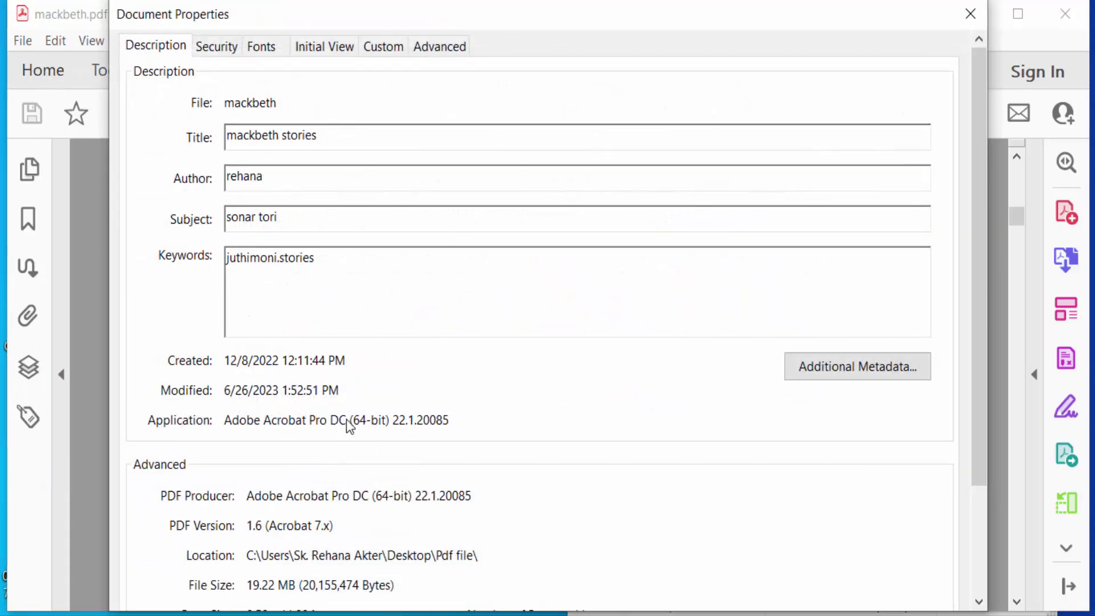
left_click(268, 176)
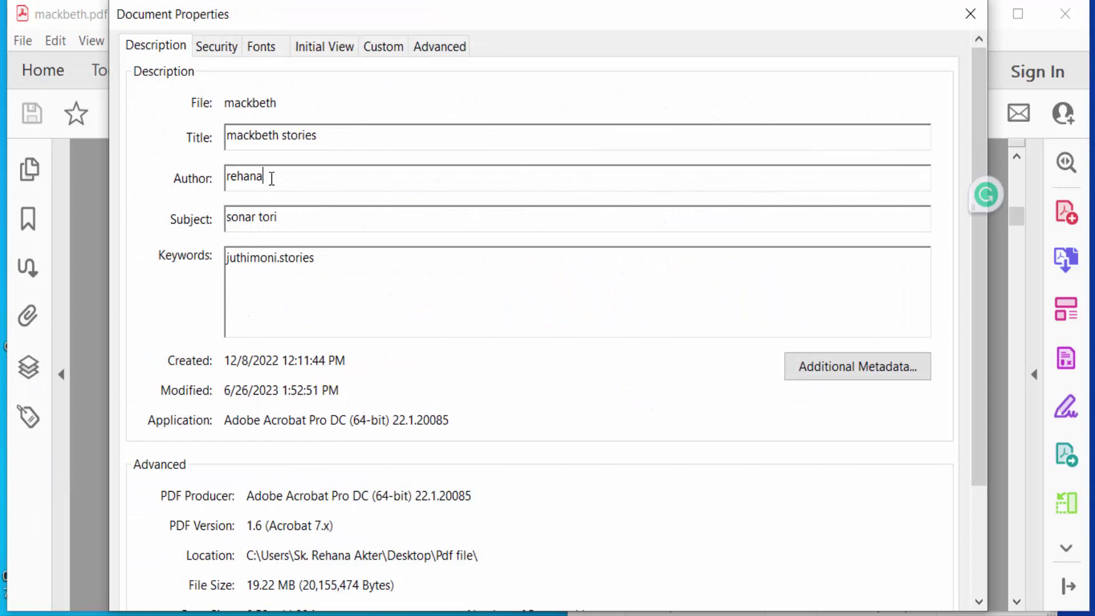
left_click_drag(330, 180, 151, 175)
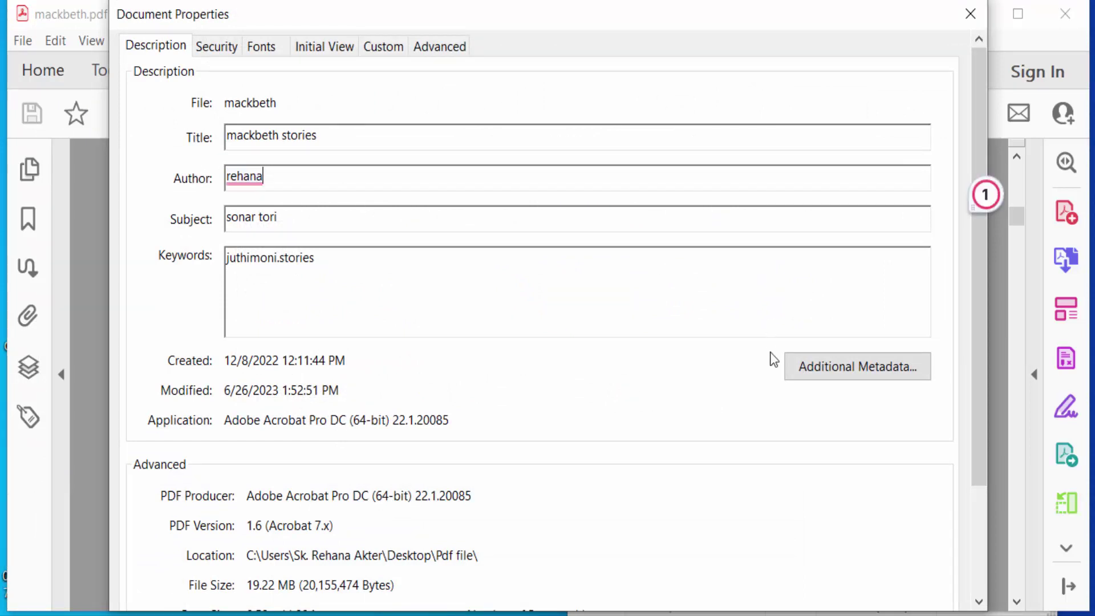
left_click(807, 366)
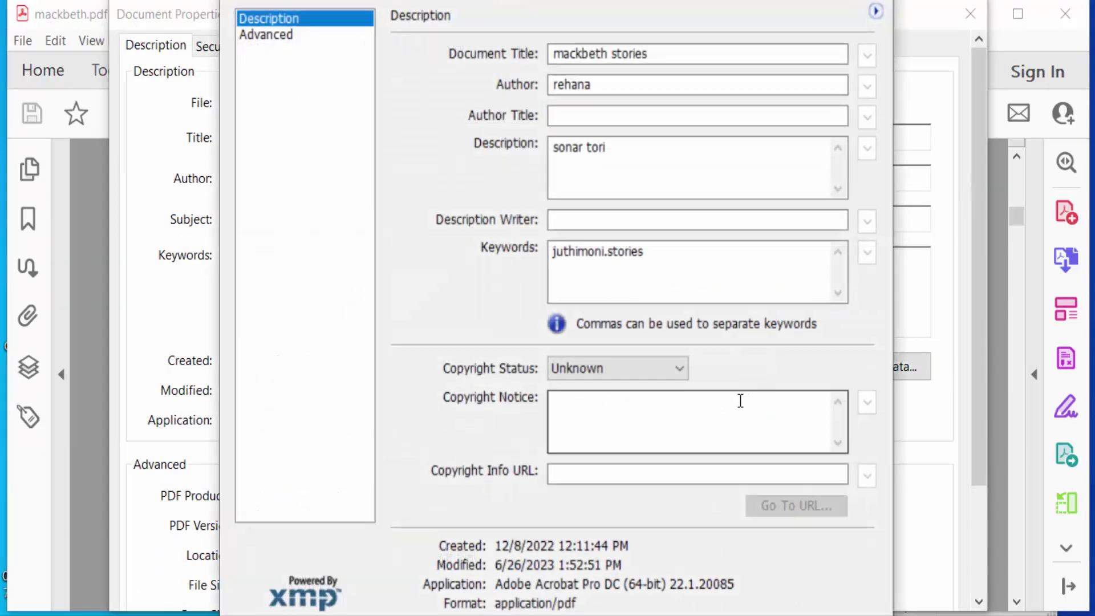
left_click_drag(590, 84, 529, 77)
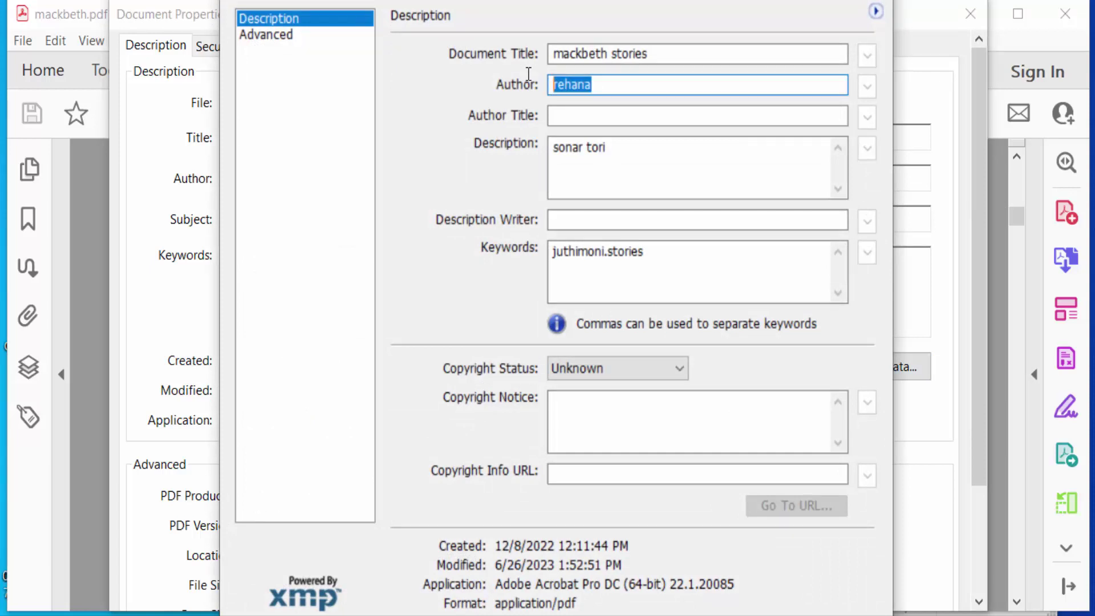
left_click(585, 83)
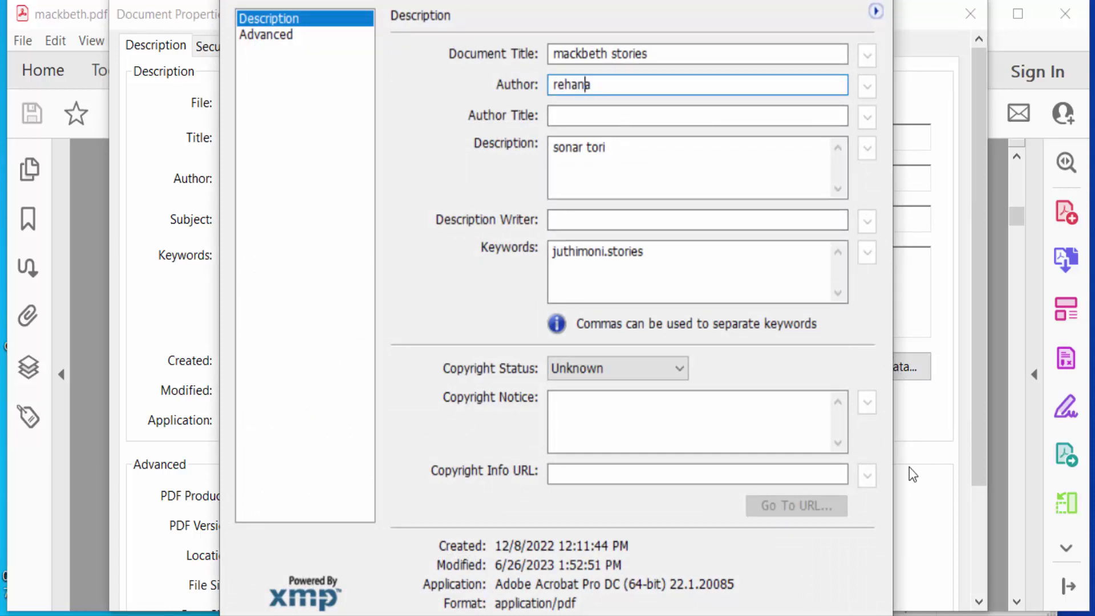